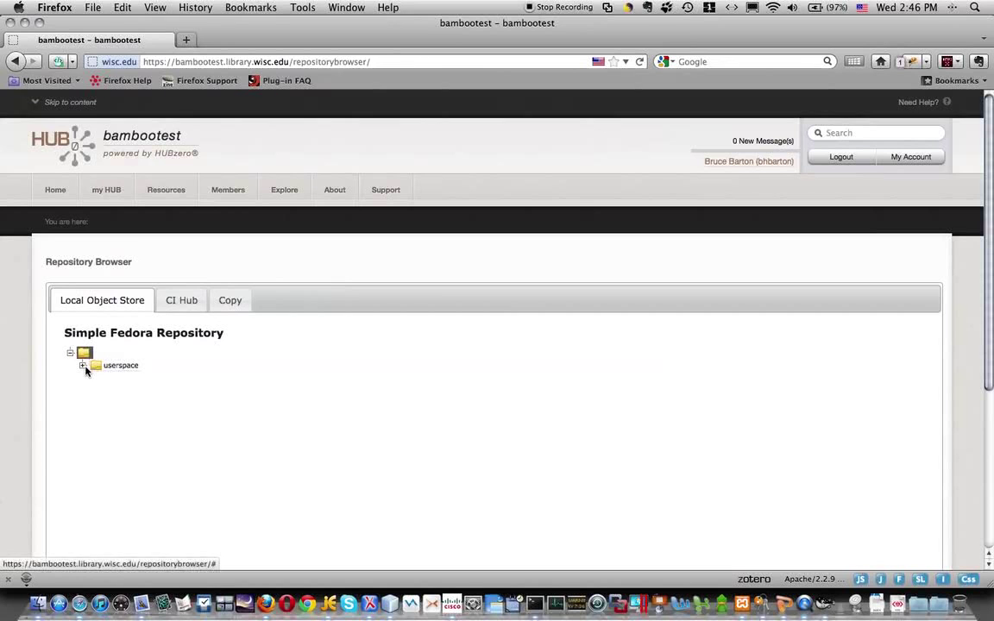
Expand userspace and its first user folder in the Simple Fedora Repository, and open Page 5 of "House of Commons, Tuesday, 11th December, 1787"
{"action": "left_click", "coordinate": [82, 367]}
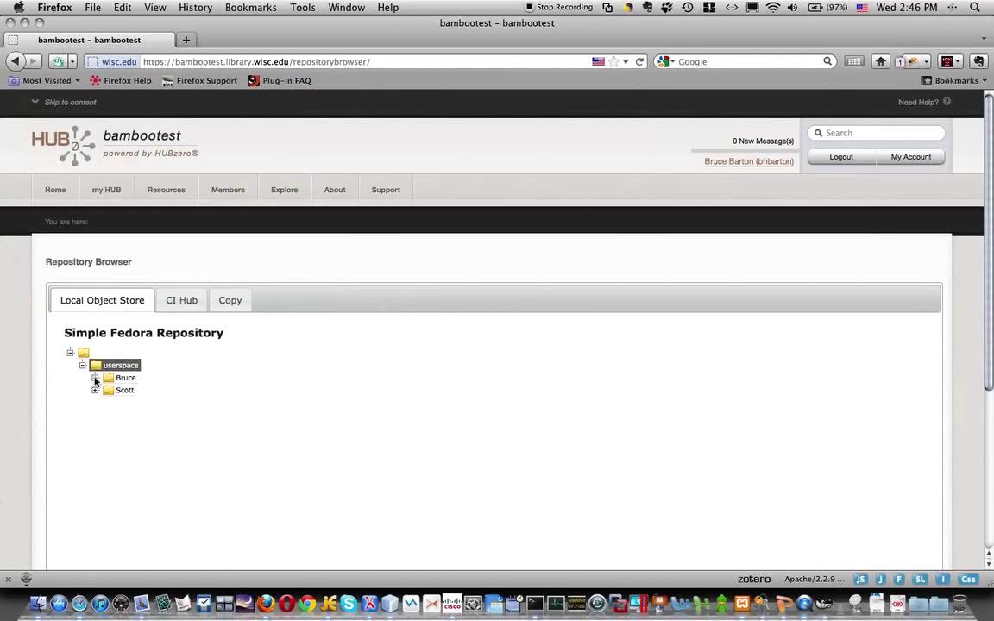
{"action": "left_click", "coordinate": [95, 379]}
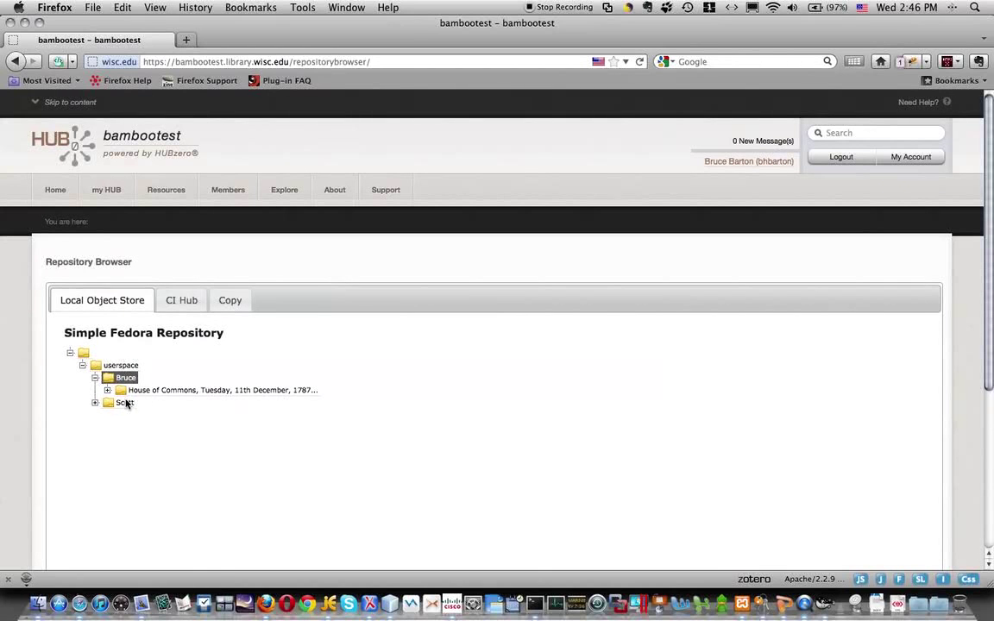
{"action": "left_click", "coordinate": [123, 396]}
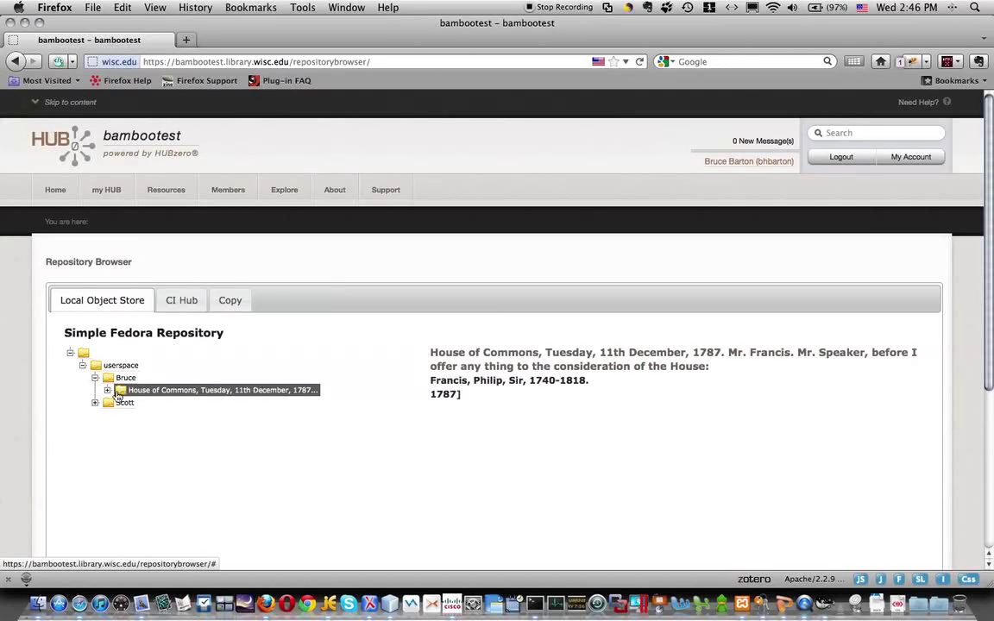
{"action": "left_click", "coordinate": [107, 391]}
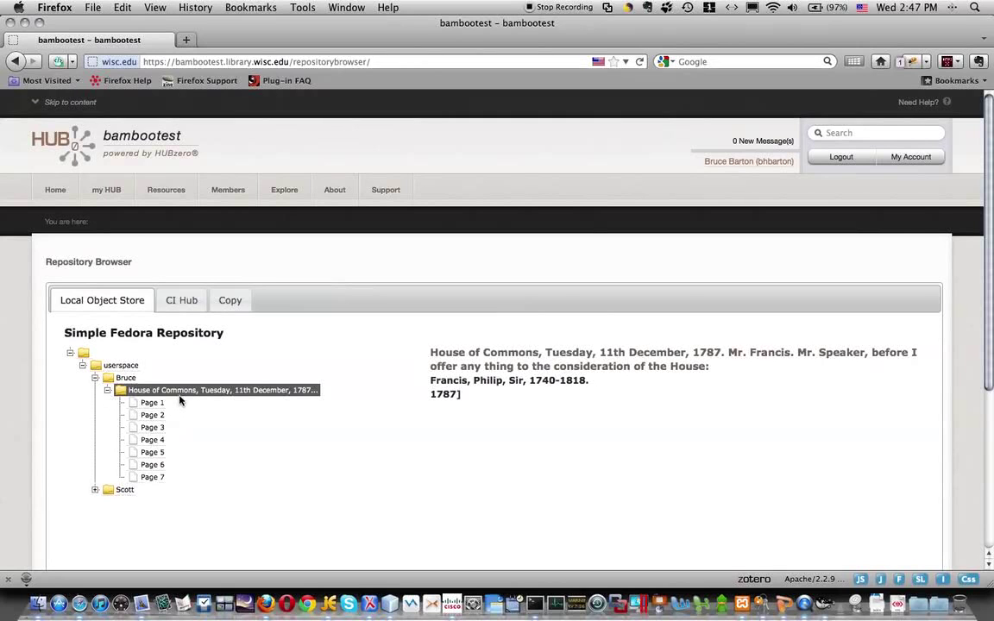
{"action": "left_click", "coordinate": [152, 452]}
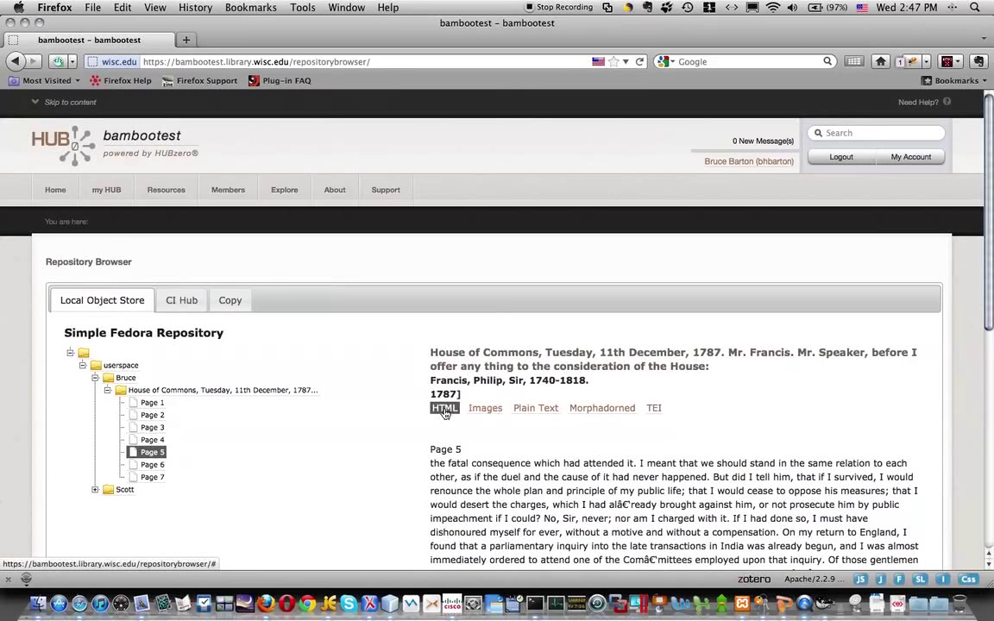
Display the scanned image of Page 5 and look through it from beginning to end
{"action": "left_click", "coordinate": [484, 409]}
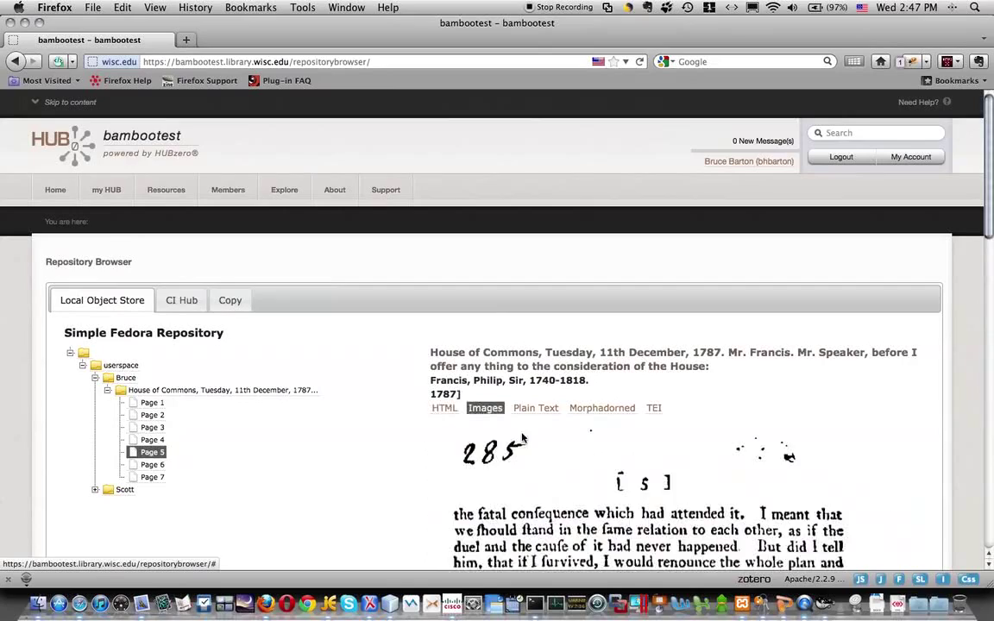
{"action": "scroll", "coordinate": [686, 481], "scroll_direction": "down", "scroll_amount": 10}
{"action": "scroll", "coordinate": [686, 480], "scroll_direction": "down", "scroll_amount": 4}
{"action": "scroll", "coordinate": [686, 480], "scroll_direction": "up", "scroll_amount": 4}
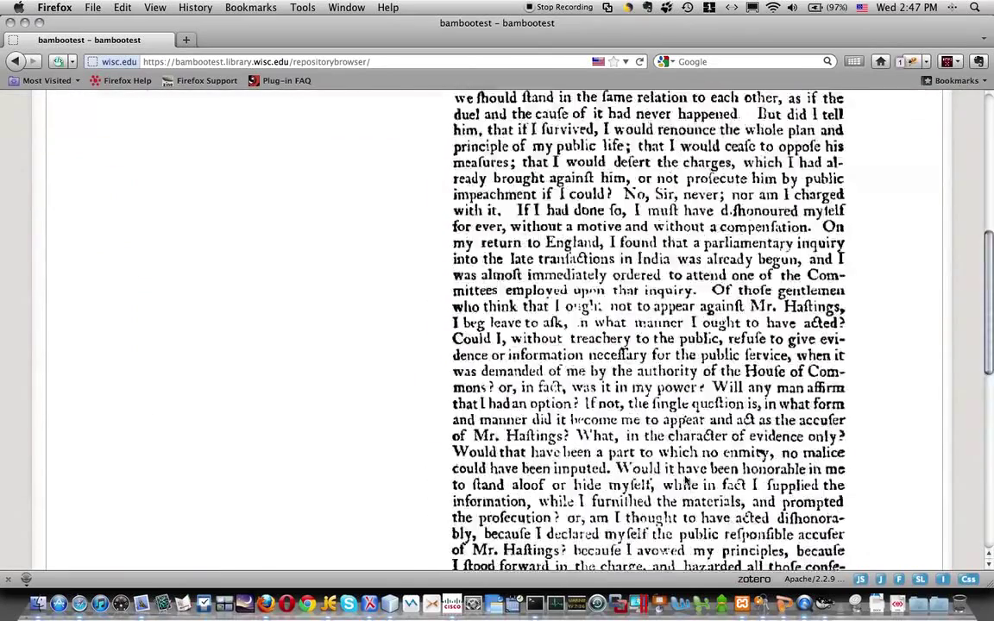
{"action": "scroll", "coordinate": [686, 480], "scroll_direction": "up", "scroll_amount": 10}
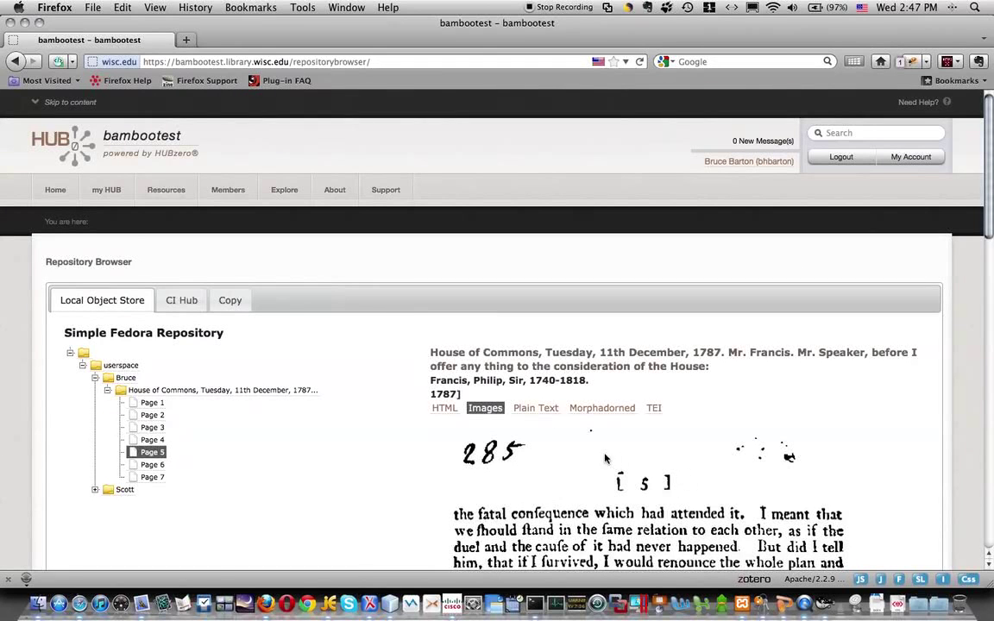
View Page 5 of the House of Commons document in its Plain Text, Morphadorned and TEI versions
{"action": "left_click", "coordinate": [535, 411]}
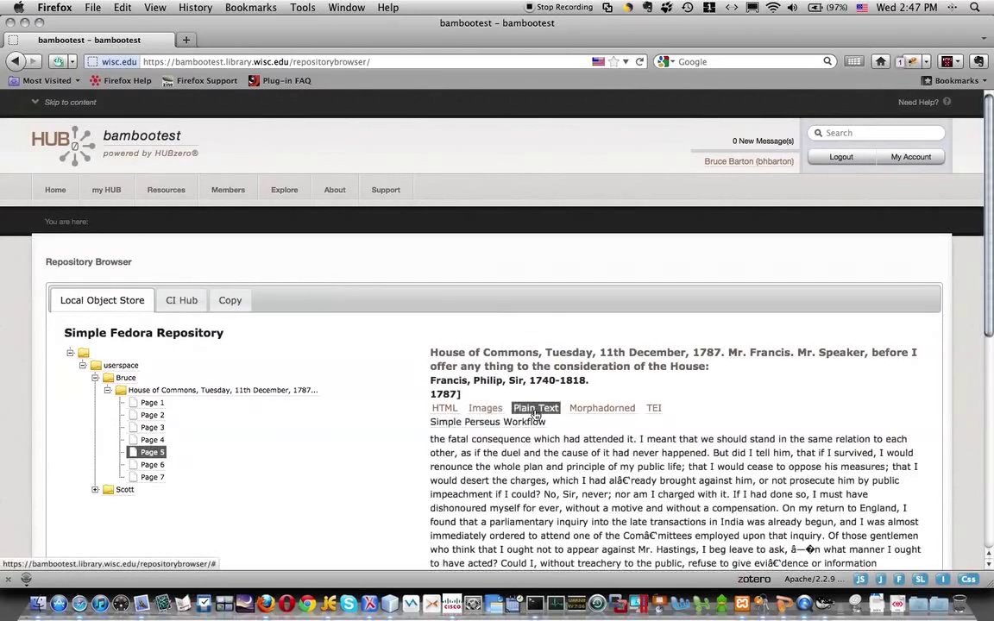
{"action": "left_click", "coordinate": [585, 410]}
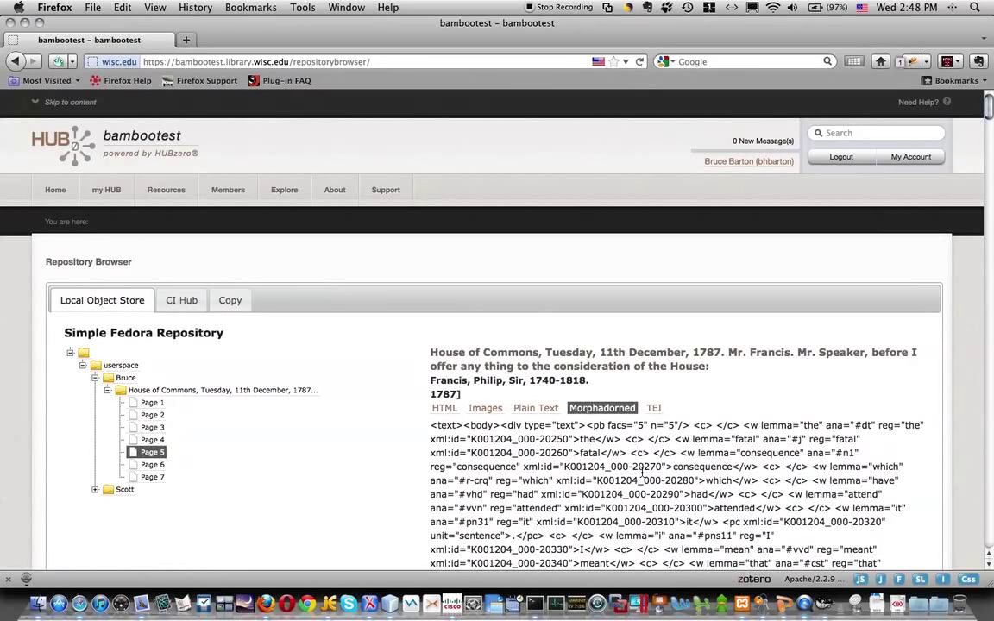
{"action": "scroll", "coordinate": [641, 471], "scroll_direction": "down", "scroll_amount": 3}
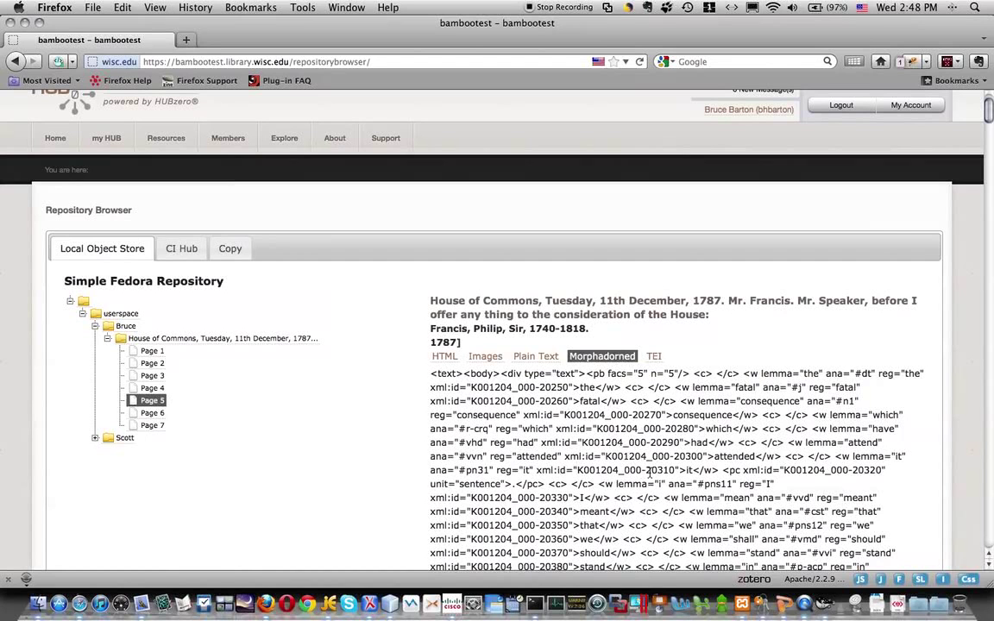
{"action": "left_click", "coordinate": [654, 357]}
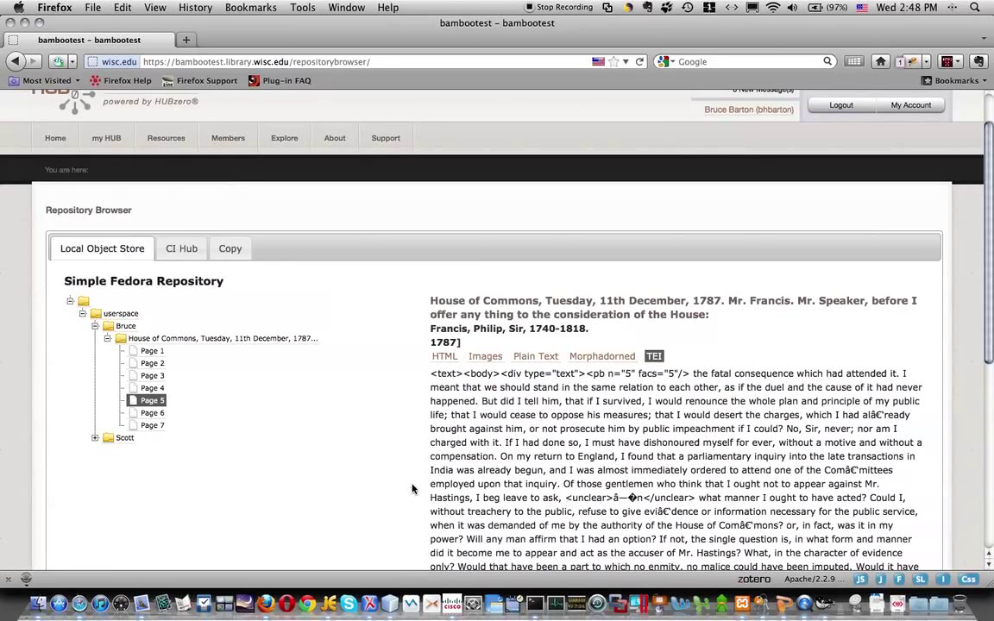
{"action": "scroll", "coordinate": [457, 380], "scroll_direction": "down", "scroll_amount": 5}
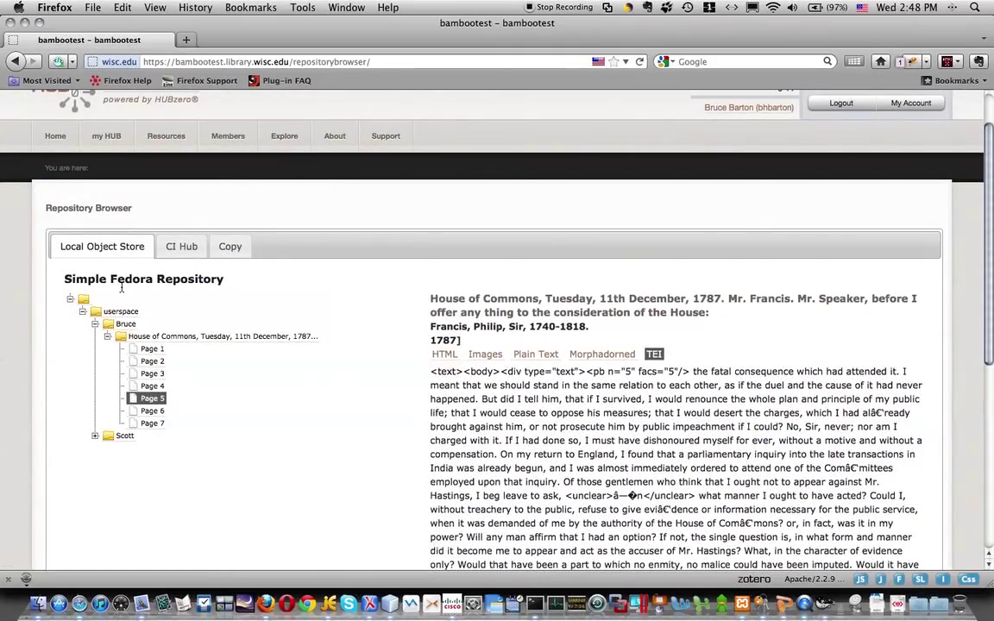
Switch to the CI Hub repository and expand req, bhb and "Selections from the Latin fathers" to list its pages
{"action": "left_click", "coordinate": [179, 249]}
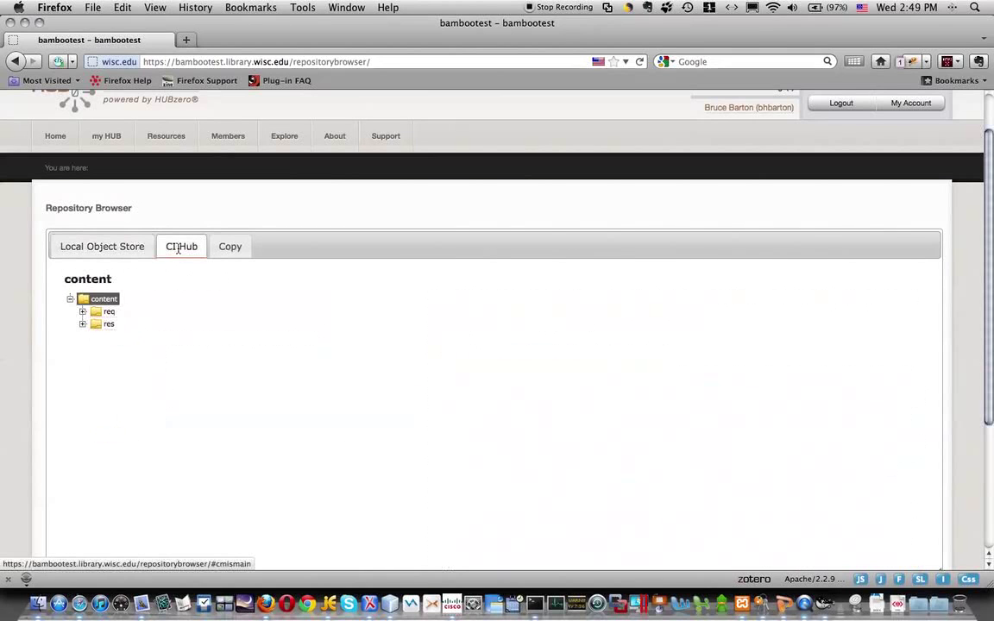
{"action": "left_click", "coordinate": [83, 313]}
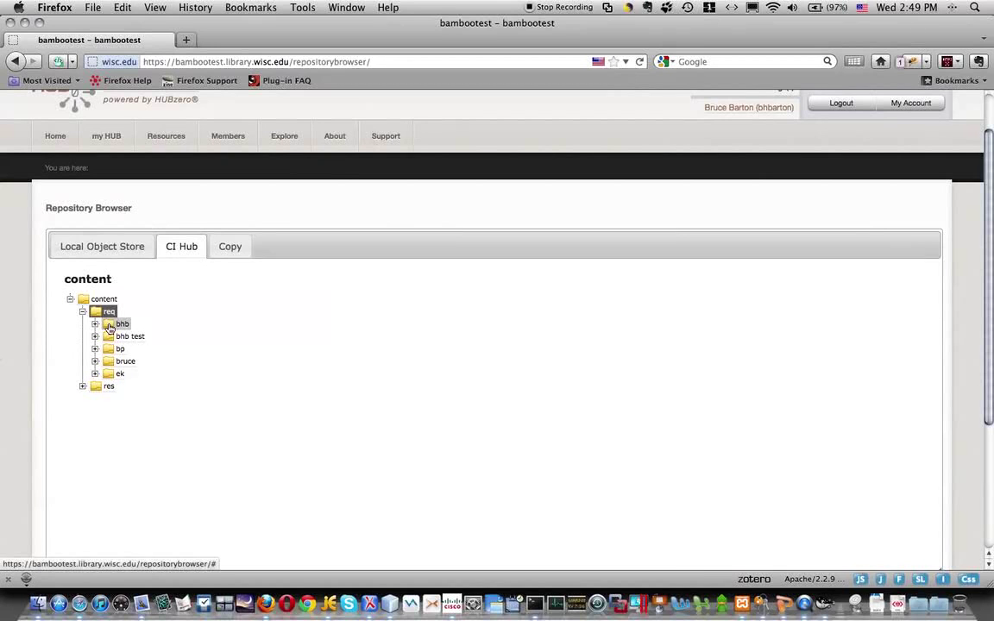
{"action": "left_click", "coordinate": [94, 325]}
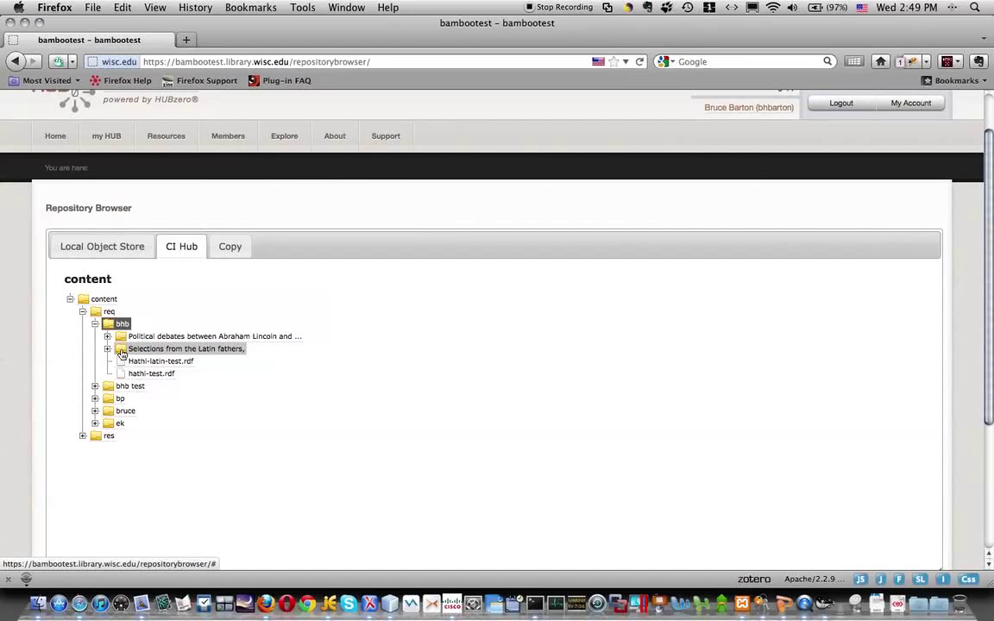
{"action": "left_click", "coordinate": [122, 351]}
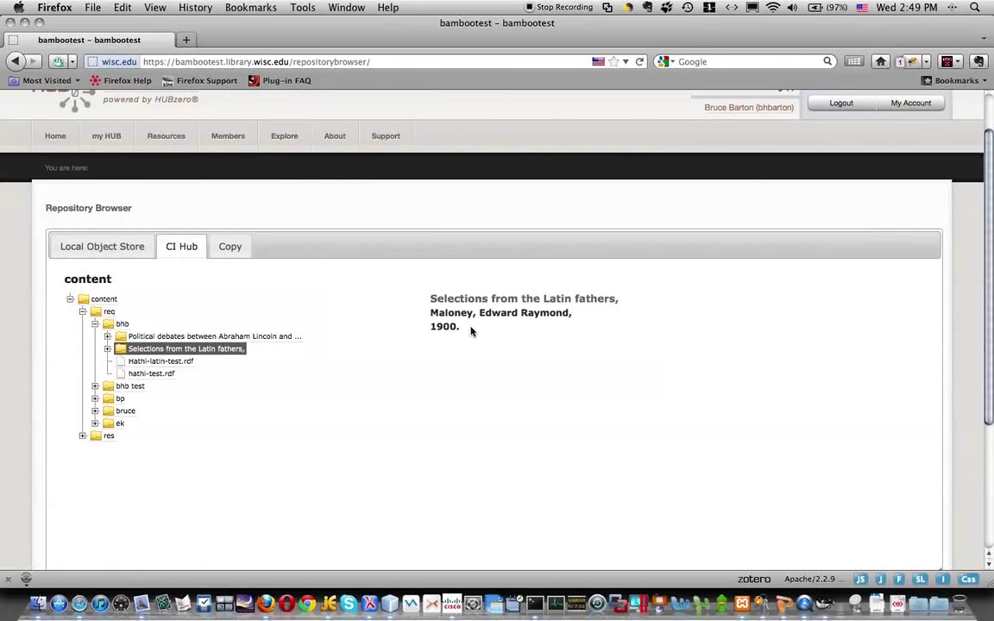
{"action": "left_click", "coordinate": [107, 350]}
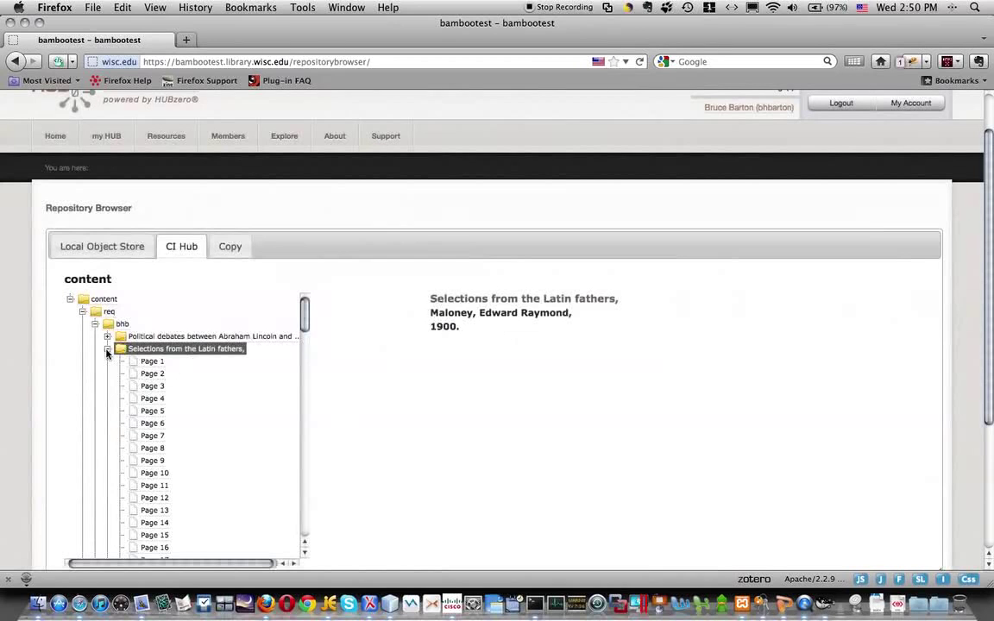
Open Page 15 of "Selections from the Latin fathers" and examine its full scanned image
{"action": "mouse_move", "coordinate": [304, 317]}
{"action": "left_mouse_down"}
{"action": "mouse_move", "coordinate": [308, 521]}
{"action": "mouse_move", "coordinate": [308, 336]}
{"action": "left_mouse_up"}
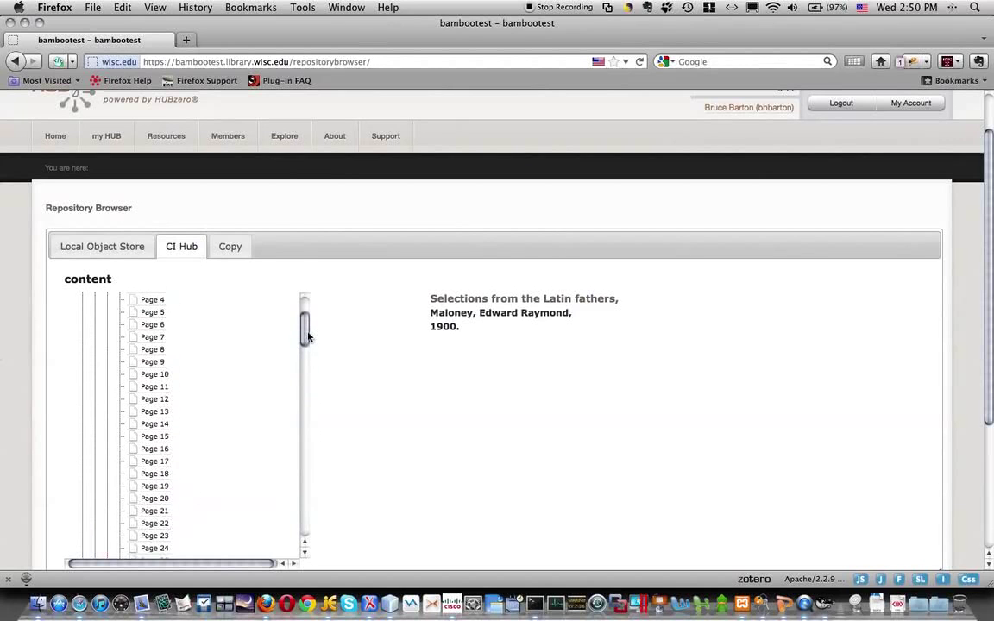
{"action": "left_click", "coordinate": [154, 437]}
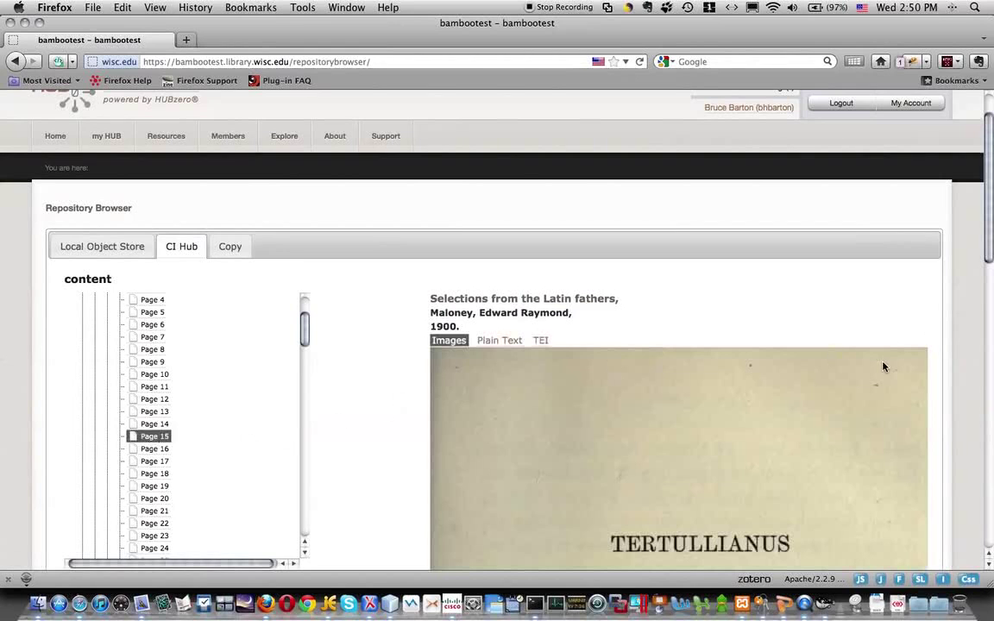
{"action": "scroll", "coordinate": [882, 366], "scroll_direction": "down", "scroll_amount": 12}
{"action": "scroll", "coordinate": [732, 376], "scroll_direction": "down", "scroll_amount": 3}
{"action": "scroll", "coordinate": [731, 375], "scroll_direction": "right", "scroll_amount": 2}
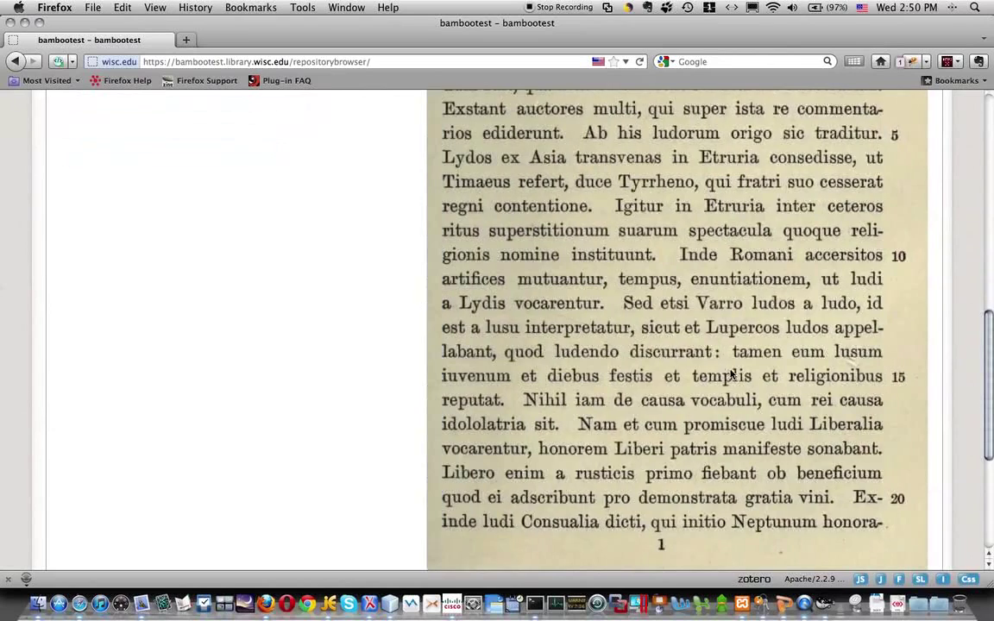
{"action": "scroll", "coordinate": [731, 376], "scroll_direction": "left", "scroll_amount": 2}
{"action": "scroll", "coordinate": [732, 376], "scroll_direction": "right", "scroll_amount": 2}
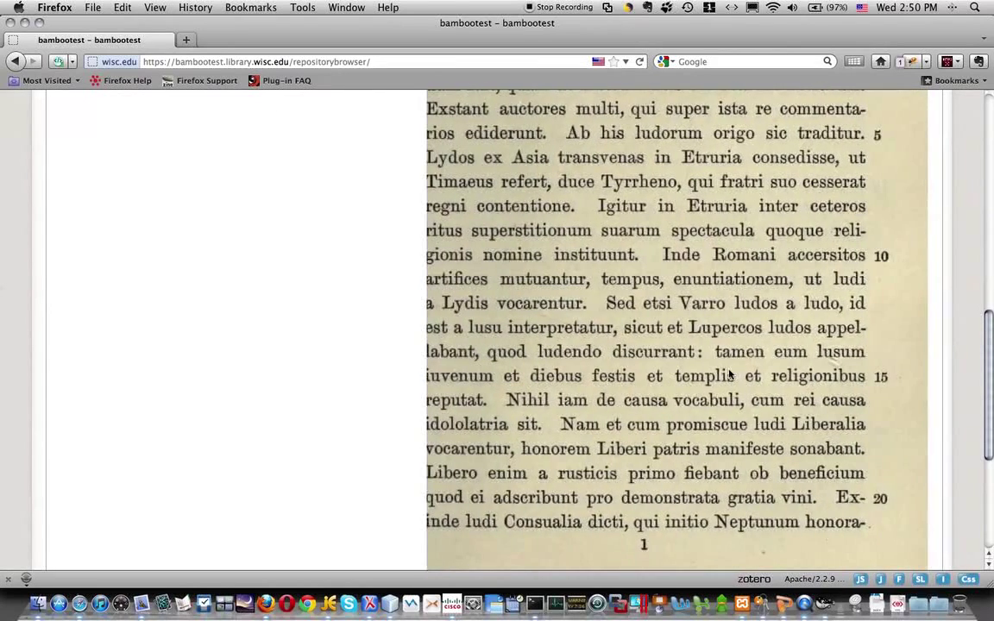
{"action": "scroll", "coordinate": [730, 374], "scroll_direction": "up", "scroll_amount": 7}
{"action": "scroll", "coordinate": [729, 373], "scroll_direction": "up", "scroll_amount": 5}
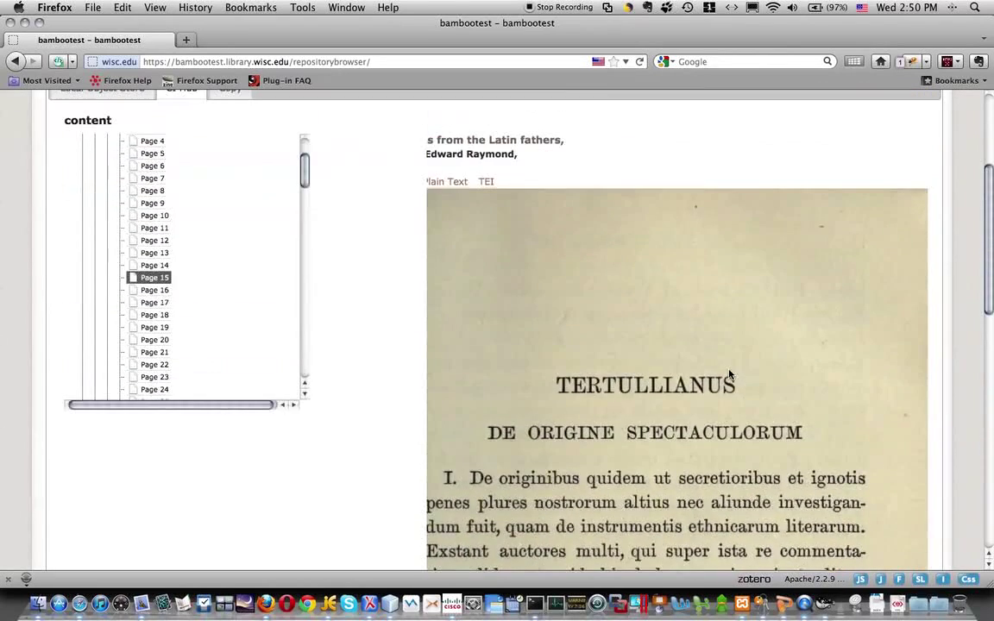
{"action": "scroll", "coordinate": [725, 369], "scroll_direction": "left", "scroll_amount": 2}
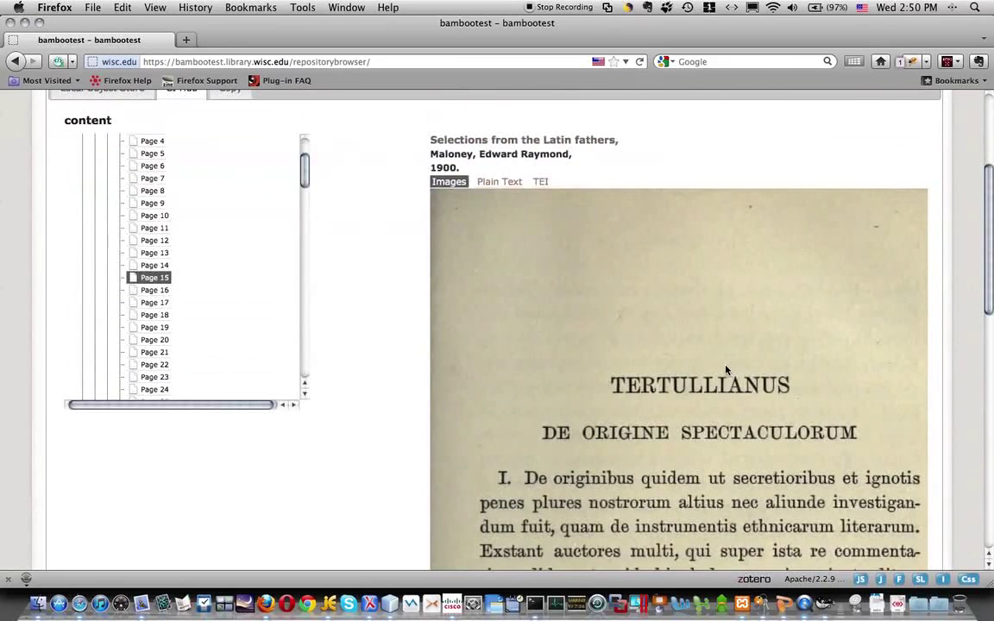
View Page 15 of the Latin fathers text as Plain Text and as TEI
{"action": "left_click", "coordinate": [490, 184]}
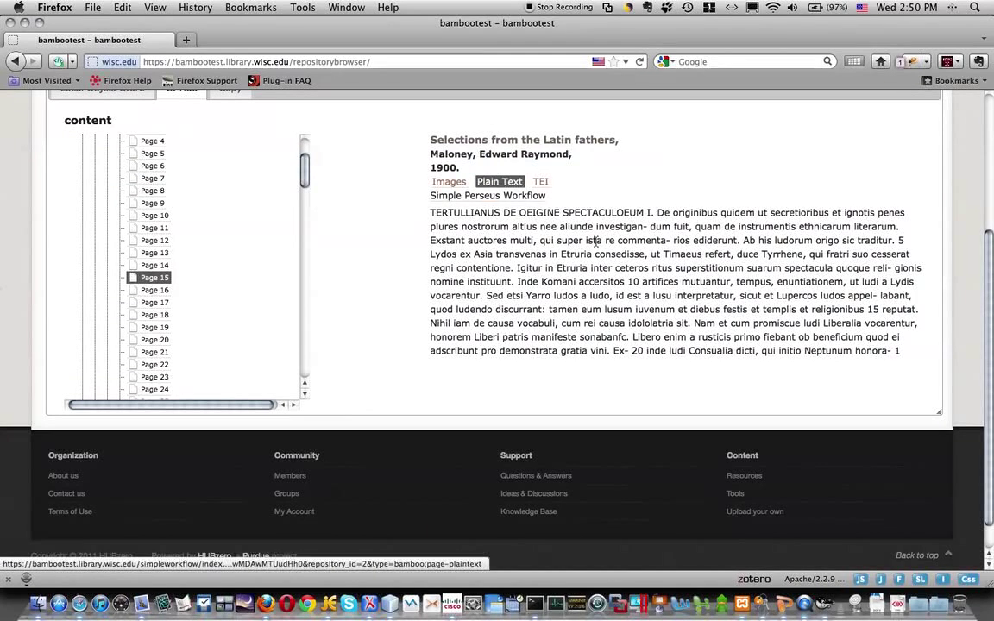
{"action": "left_click", "coordinate": [540, 183]}
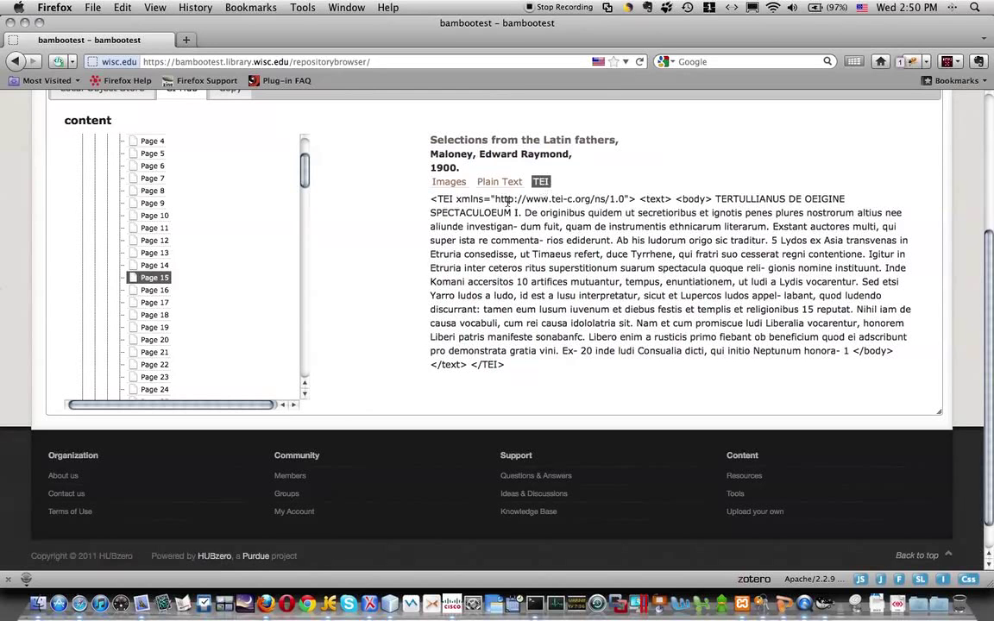
{"action": "scroll", "coordinate": [350, 250], "scroll_direction": "up", "scroll_amount": 5}
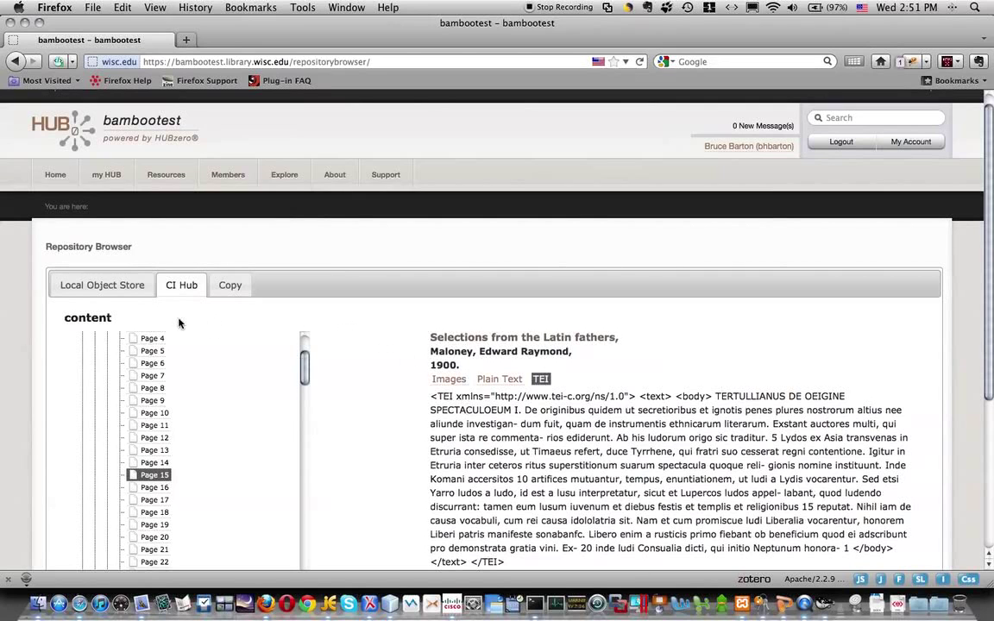
Return to the Local Object Store and compare the Morphadorned, TEI, Plain Text and HTML versions of the House of Commons Page 5
{"action": "left_click", "coordinate": [112, 291]}
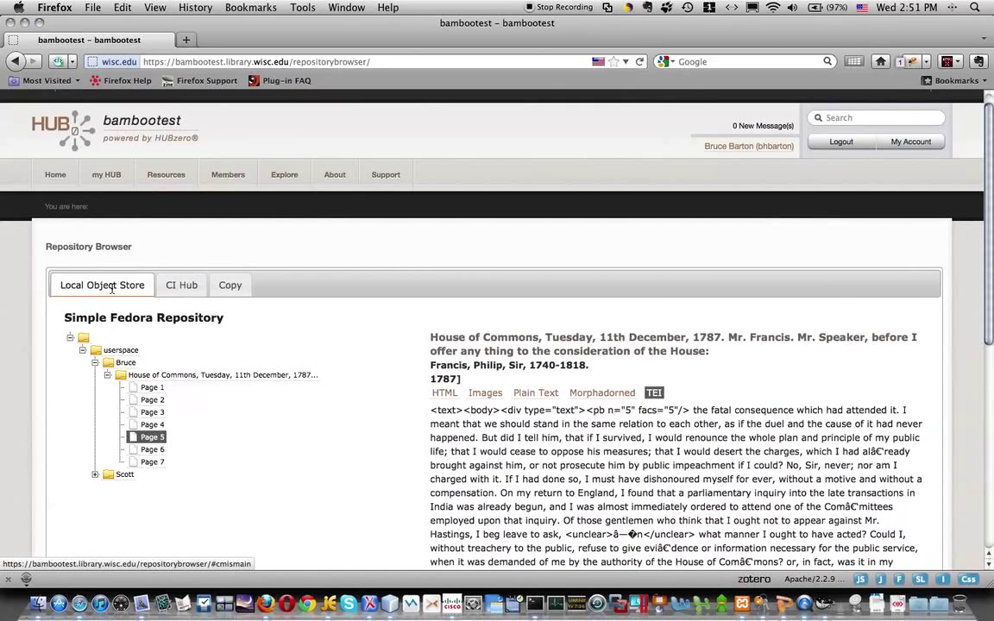
{"action": "left_click", "coordinate": [593, 393]}
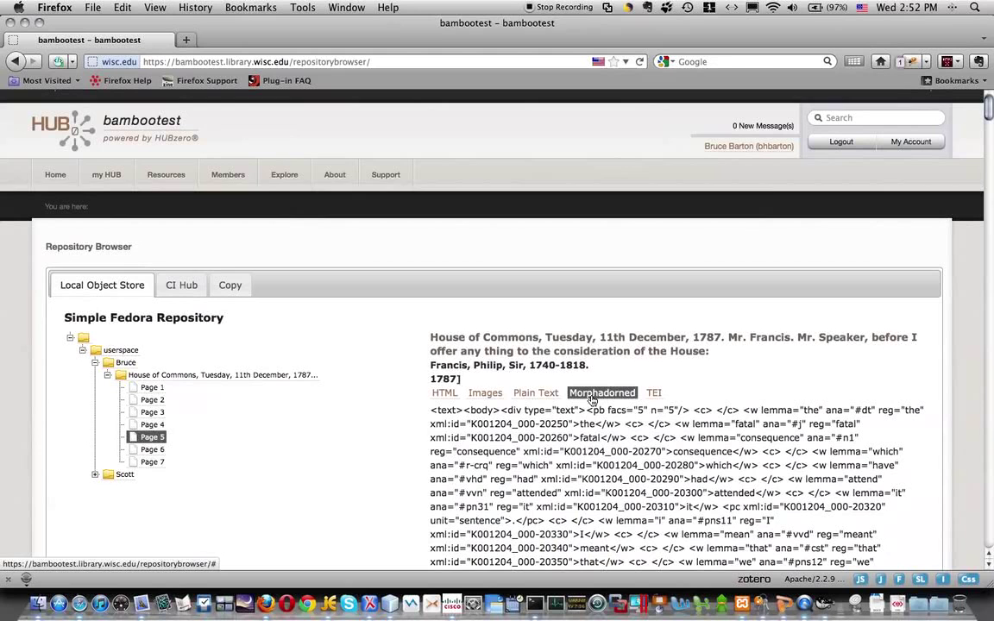
{"action": "left_click", "coordinate": [655, 395]}
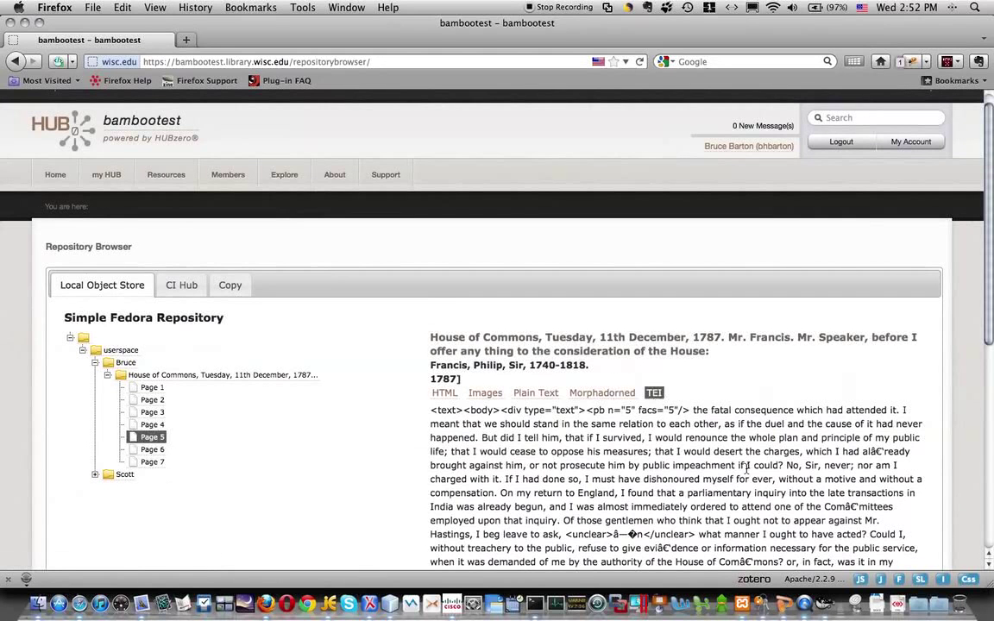
{"action": "left_click", "coordinate": [523, 398]}
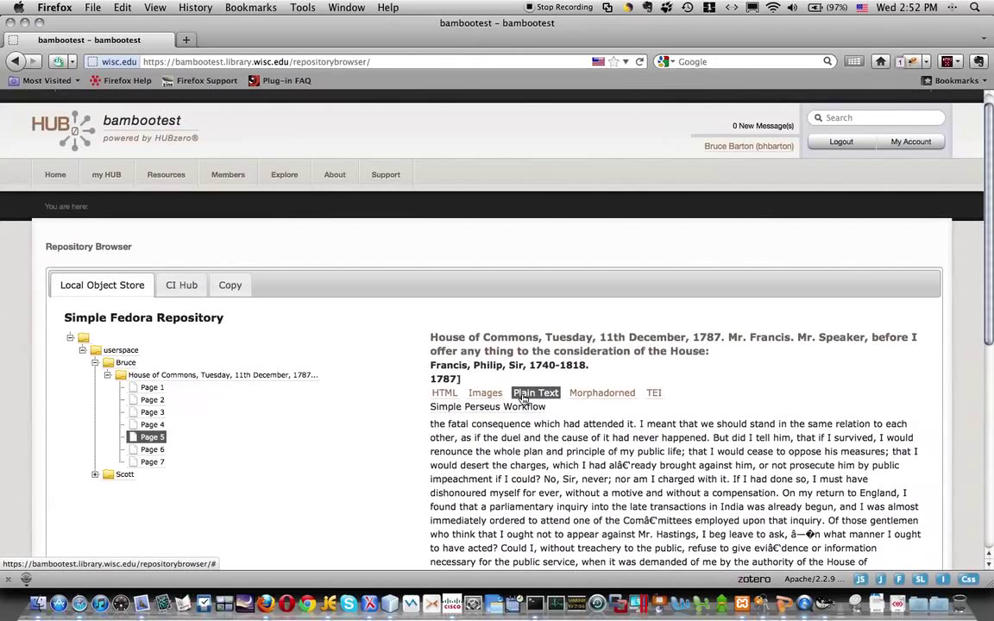
{"action": "left_click", "coordinate": [443, 394]}
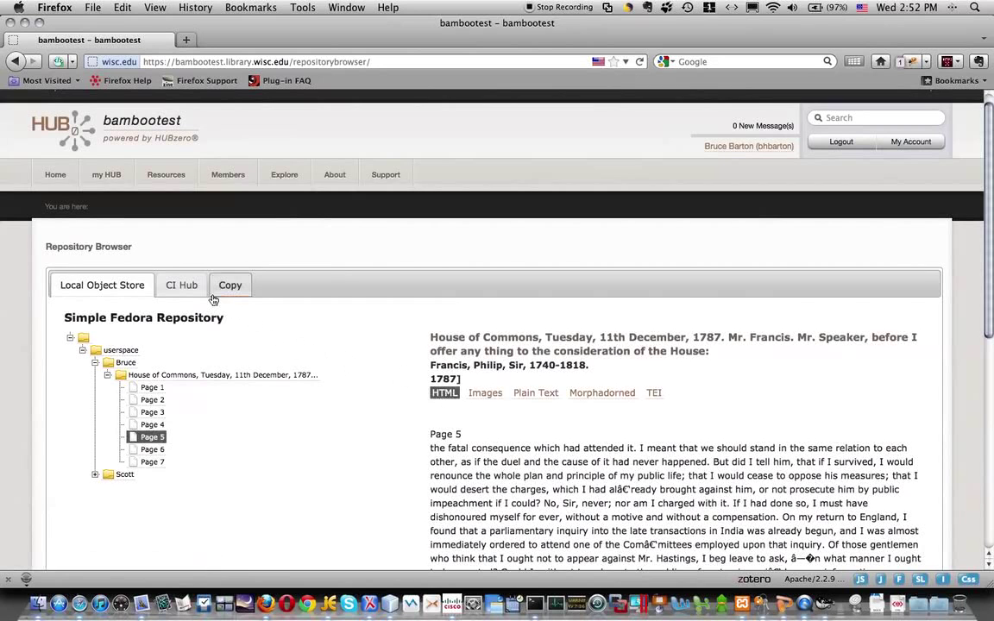
Go back to the CI Hub repository and show Page 15 of the Latin fathers text as Plain Text
{"action": "left_click", "coordinate": [180, 287]}
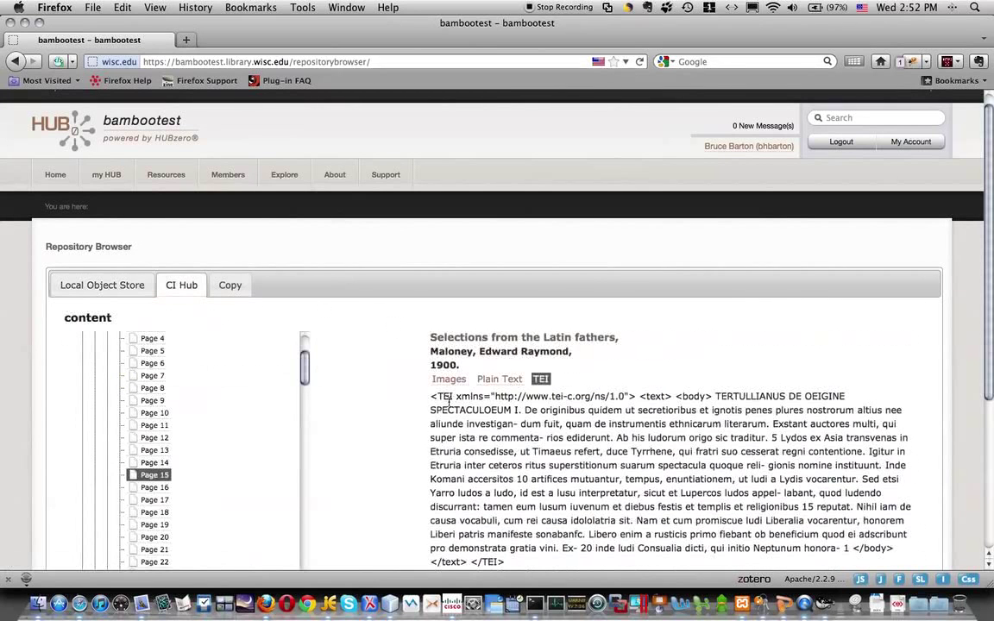
{"action": "left_click", "coordinate": [499, 380]}
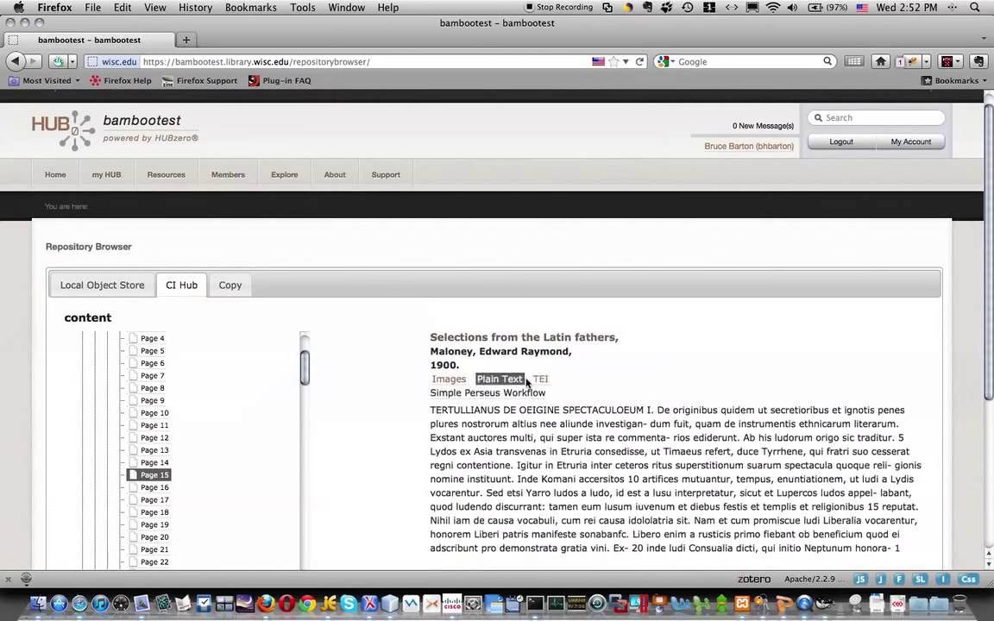